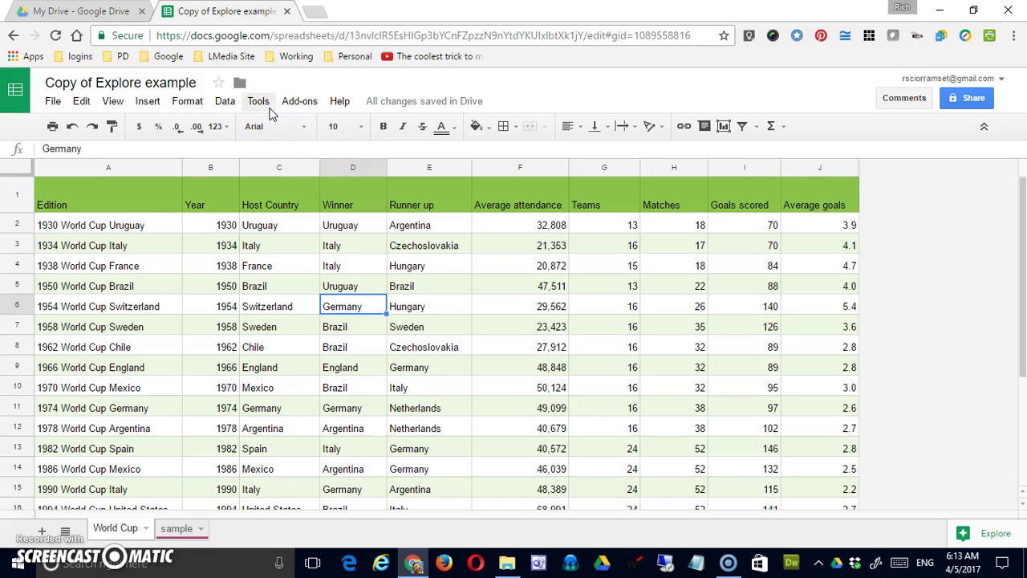
Step: Turn off autocomplete for the spreadsheet
{"action": "left_click", "coordinate": [268, 104]}
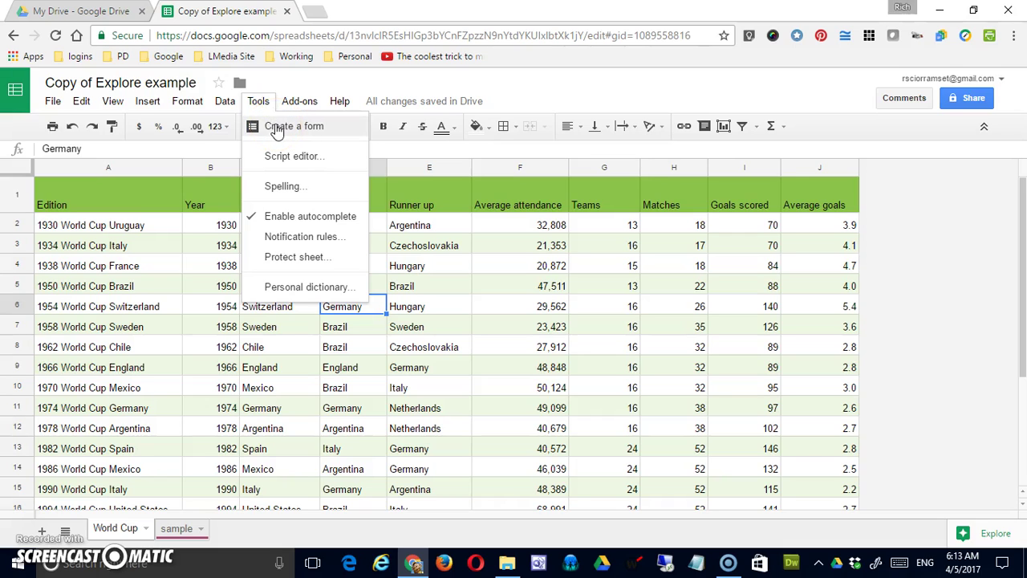
{"action": "mouse_move", "coordinate": [150, 103]}
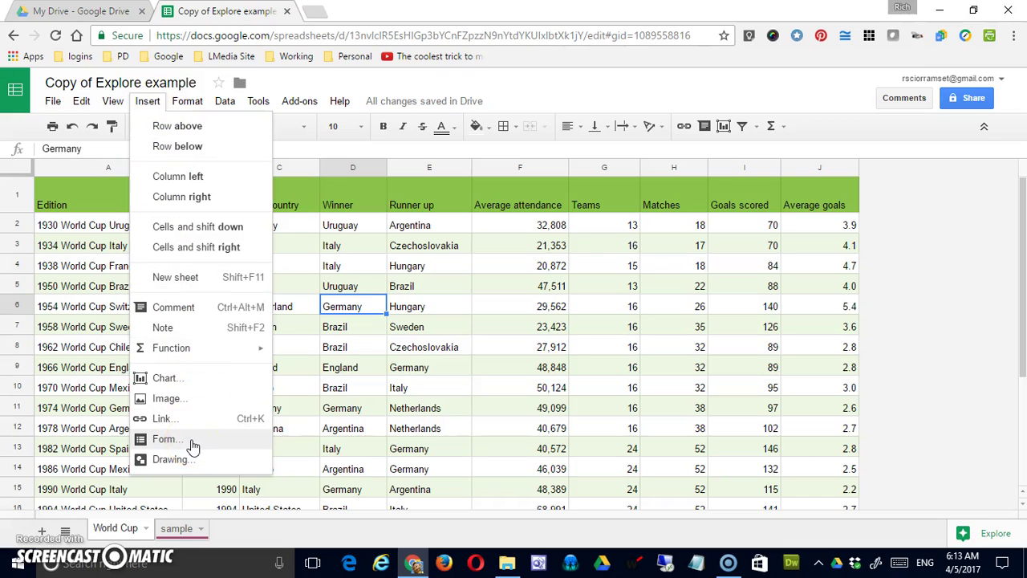
{"action": "left_click", "coordinate": [263, 101]}
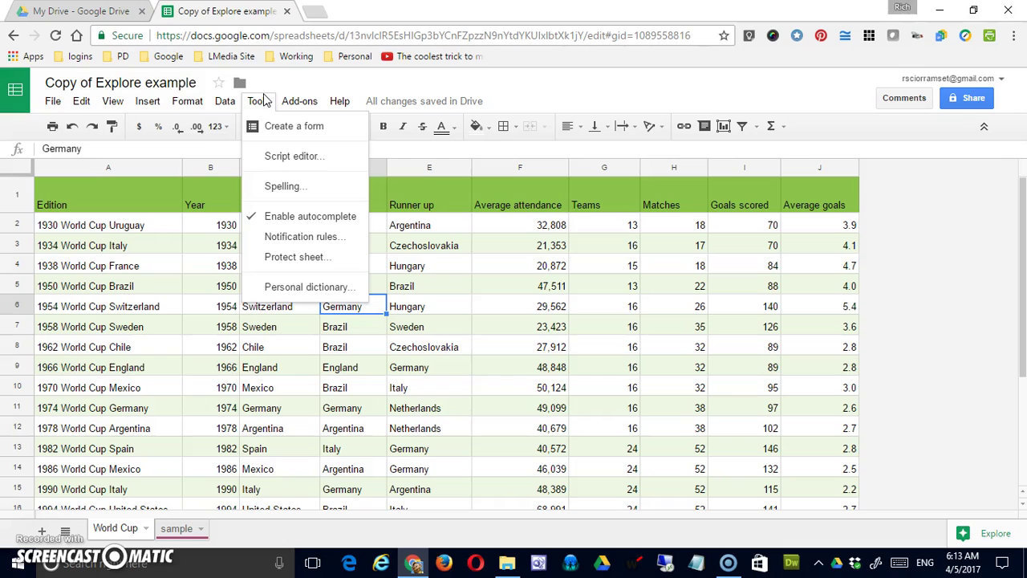
{"action": "left_click", "coordinate": [281, 128]}
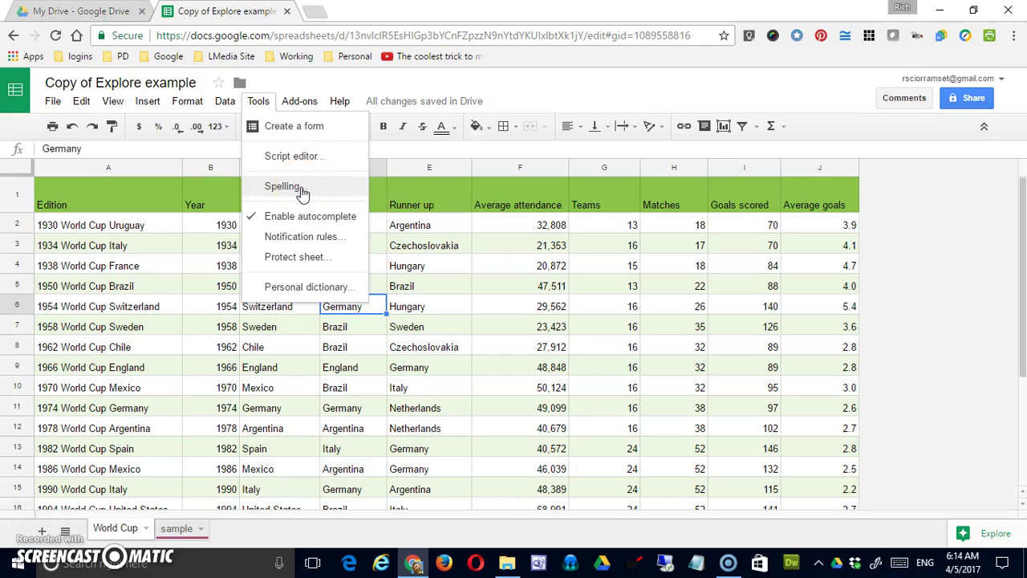
{"action": "left_click", "coordinate": [318, 229]}
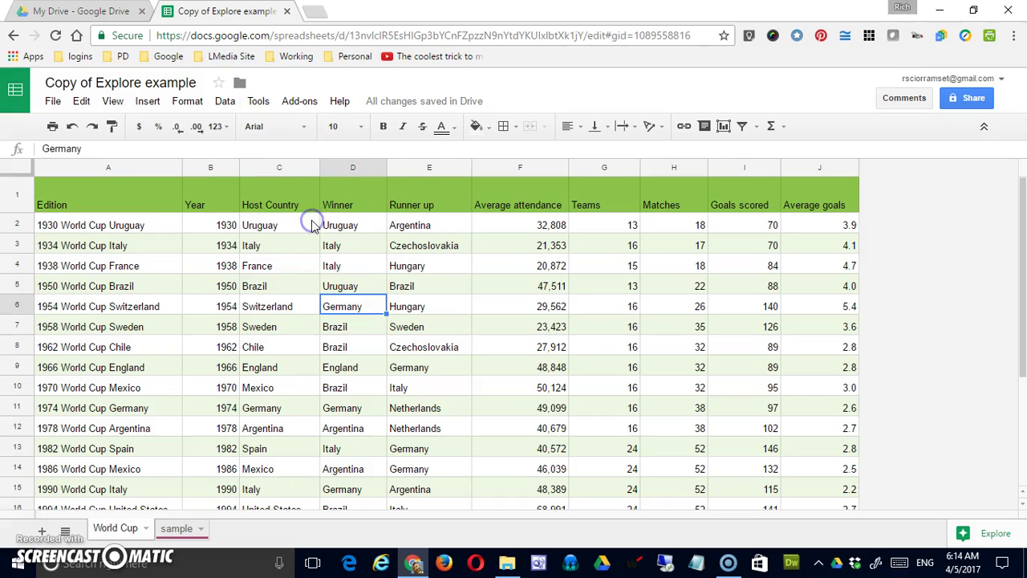
Step: Add a notification rule that sends a daily digest email when a user submits a form
{"action": "left_click", "coordinate": [266, 107]}
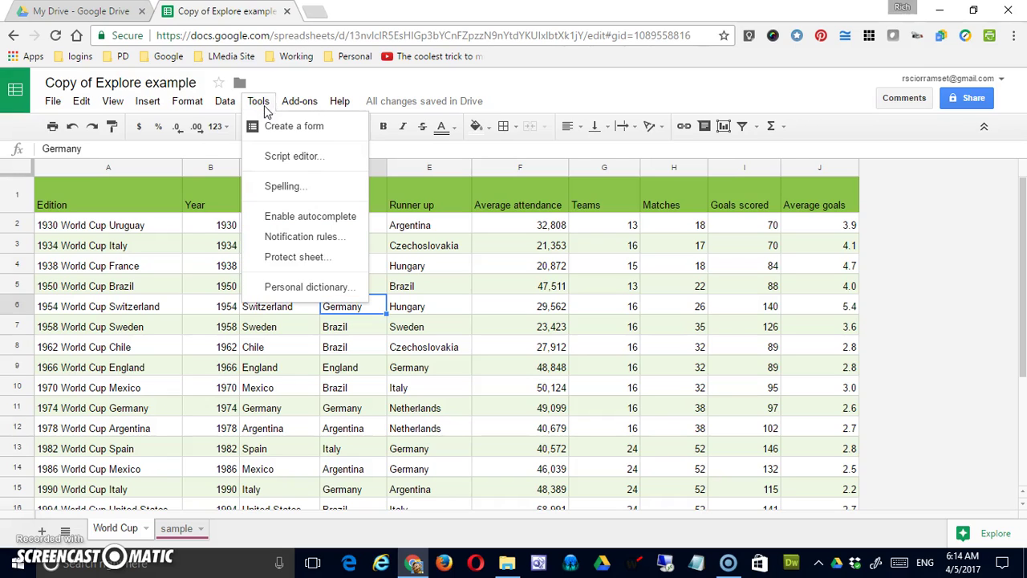
{"action": "left_click", "coordinate": [302, 239]}
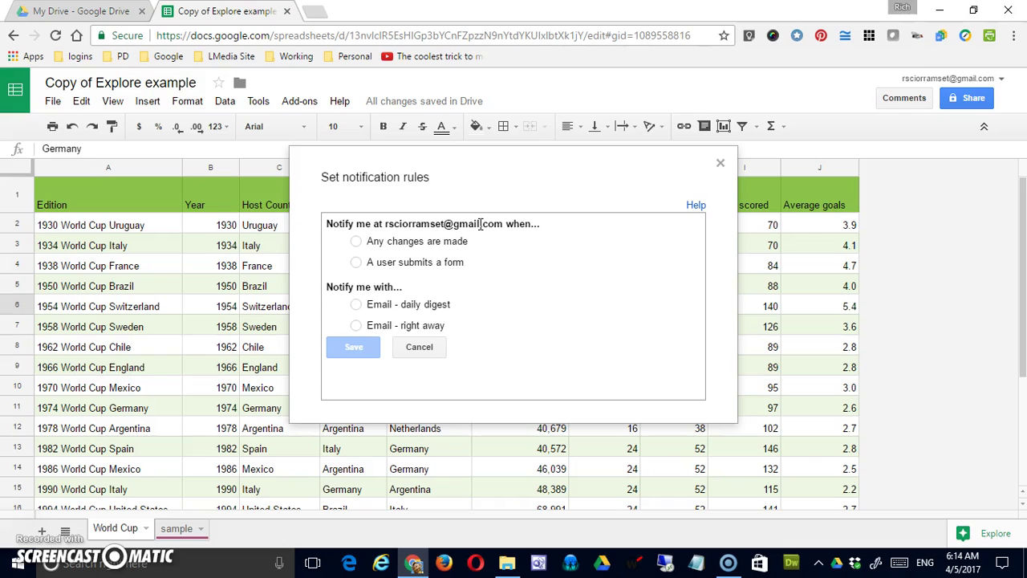
{"action": "left_click", "coordinate": [356, 242]}
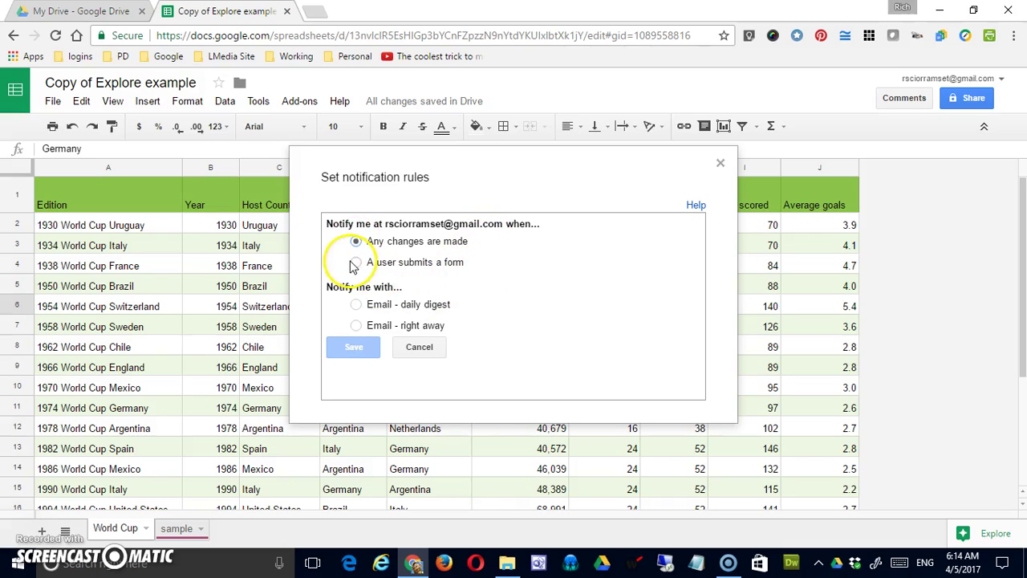
{"action": "left_click", "coordinate": [351, 263]}
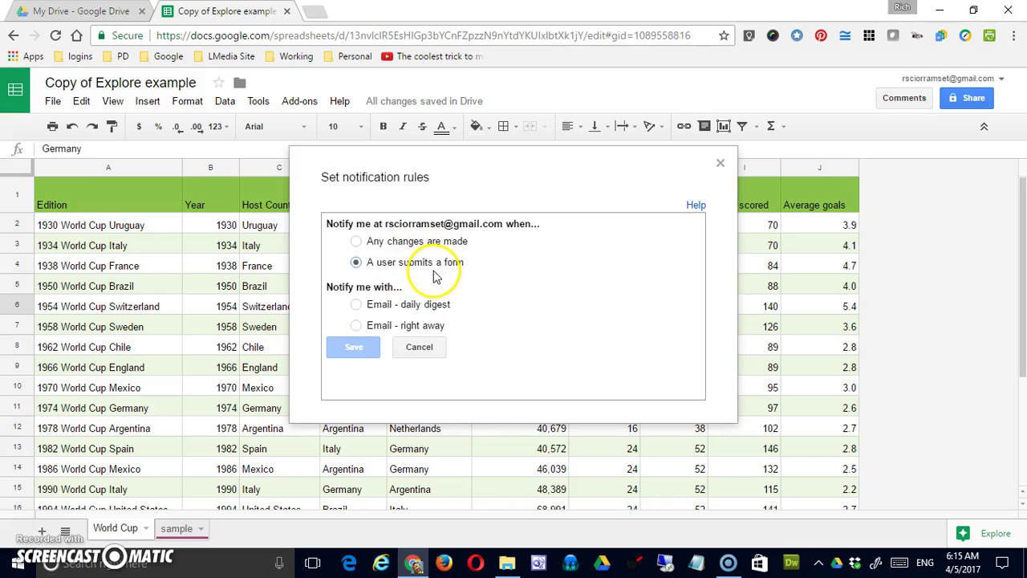
{"action": "left_click", "coordinate": [357, 308]}
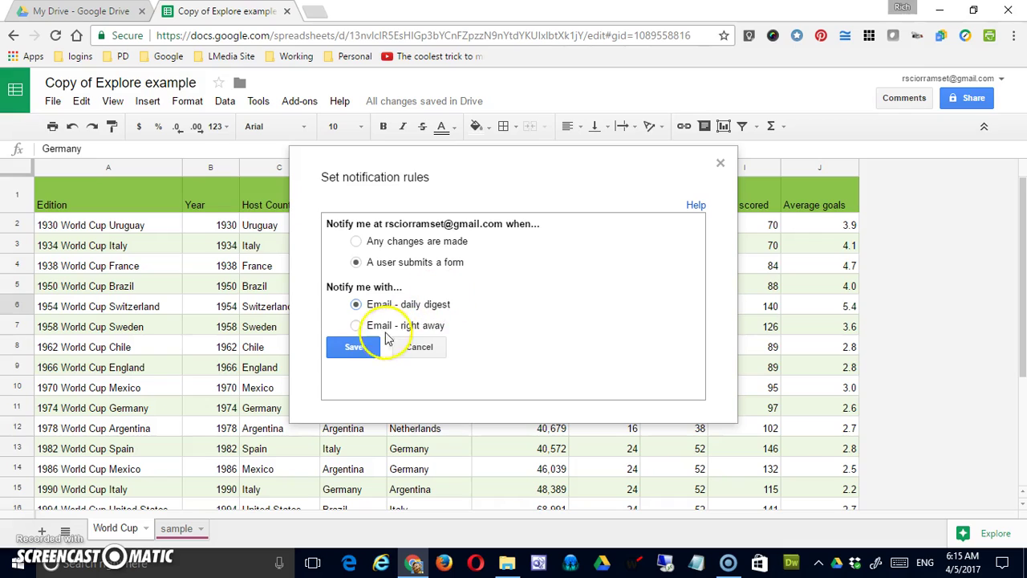
{"action": "left_click", "coordinate": [359, 327]}
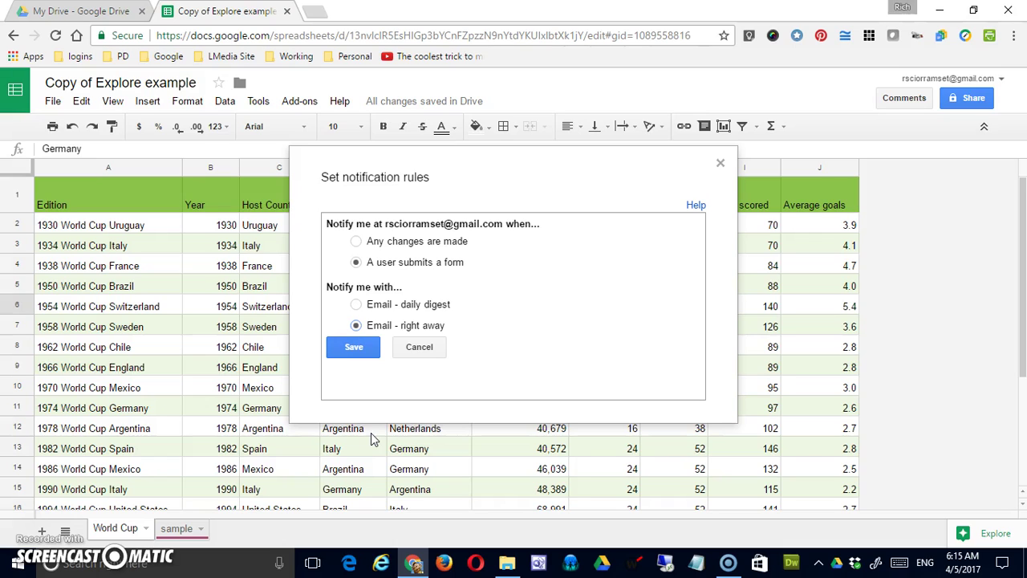
{"action": "left_click", "coordinate": [357, 307]}
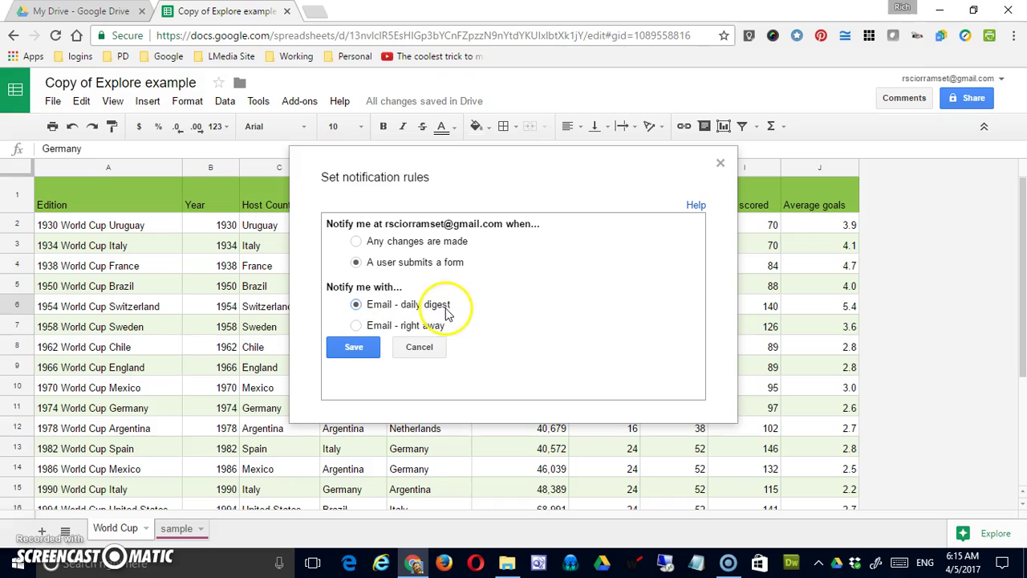
{"action": "left_click", "coordinate": [354, 348]}
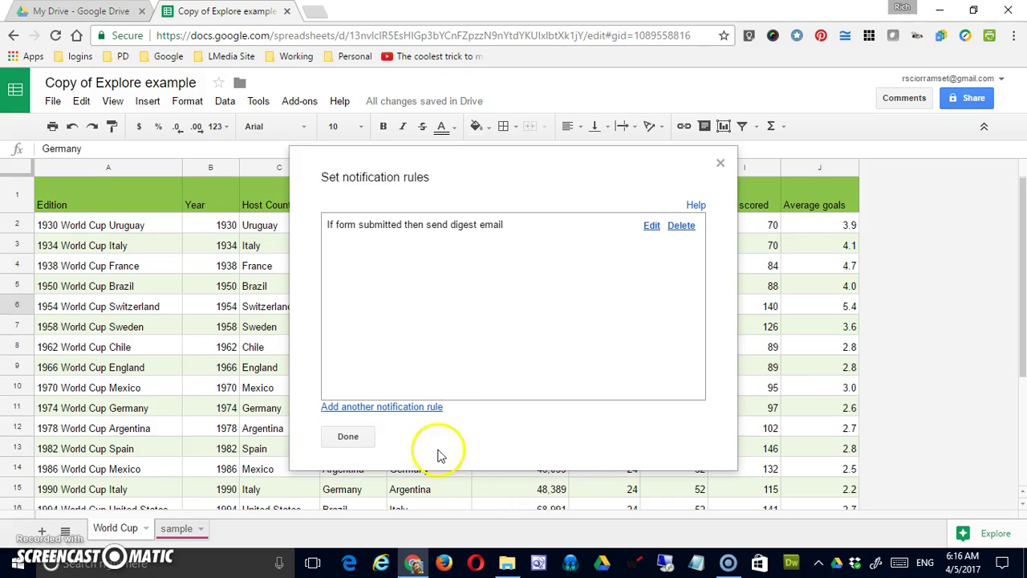
{"action": "left_click", "coordinate": [353, 440]}
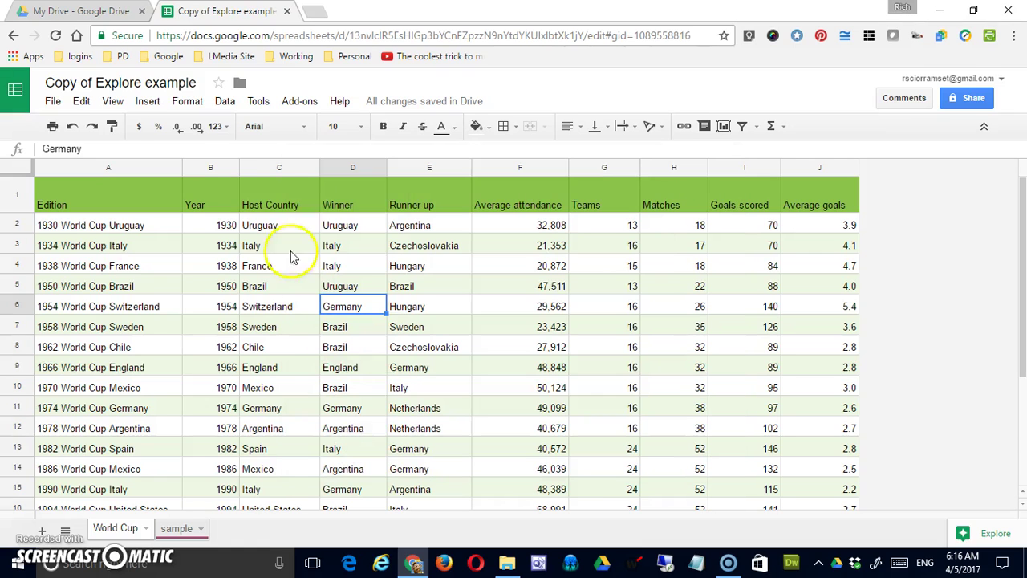
Step: Protect the whole World Cup sheet, using the description "world cup sheet"
{"action": "left_click", "coordinate": [258, 103]}
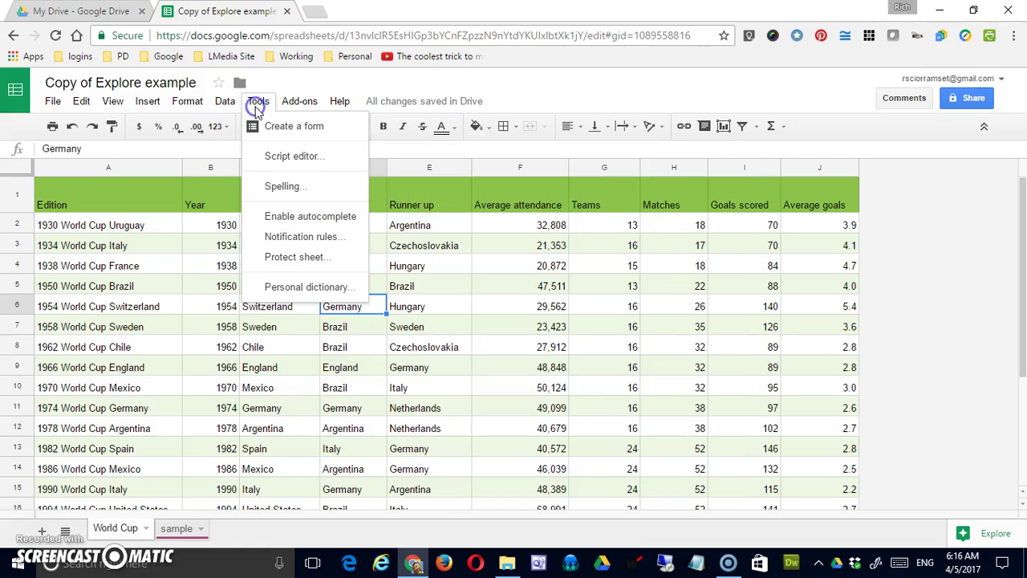
{"action": "left_click", "coordinate": [313, 265]}
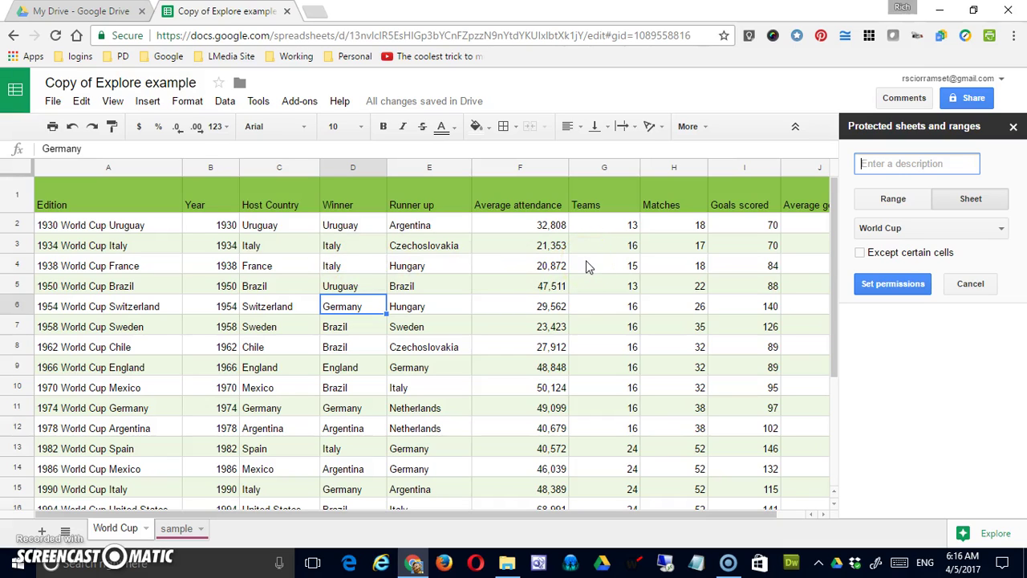
{"action": "type", "text": "world cup sheet"}
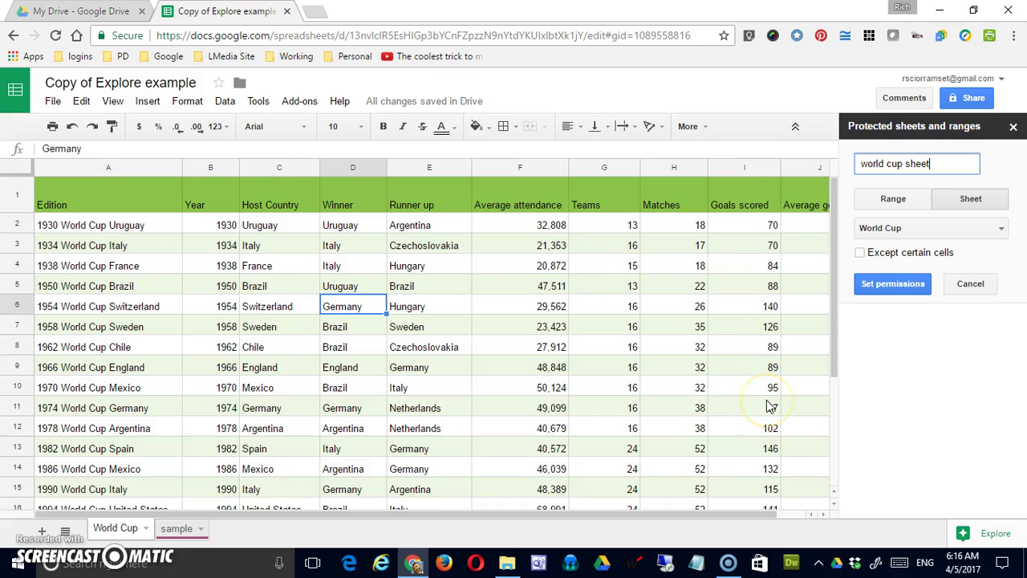
{"action": "left_click", "coordinate": [903, 286]}
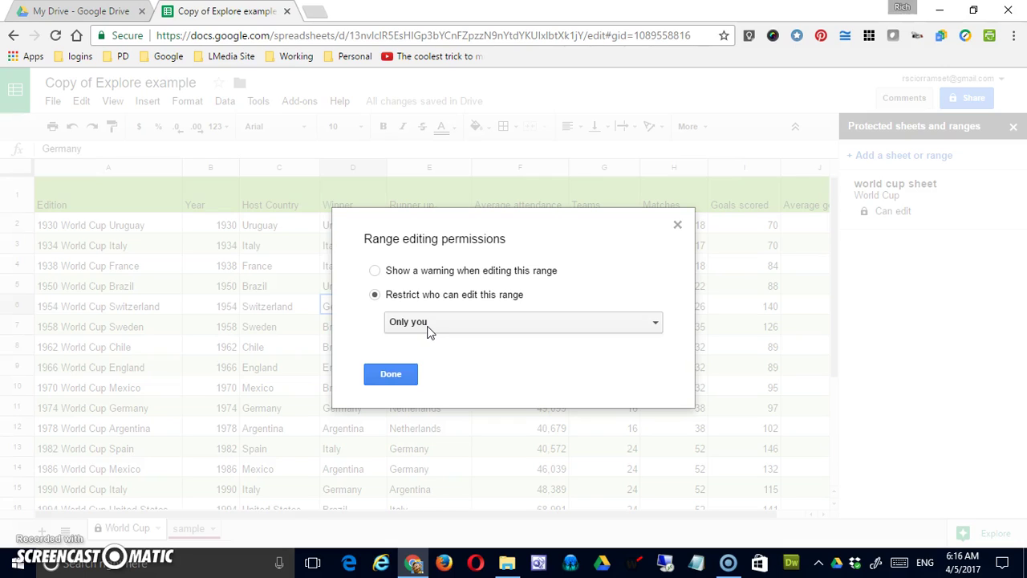
Step: Restrict editing of the protected World Cup sheet with the Custom option, adding no other editors, and close the protection settings
{"action": "left_click", "coordinate": [490, 329]}
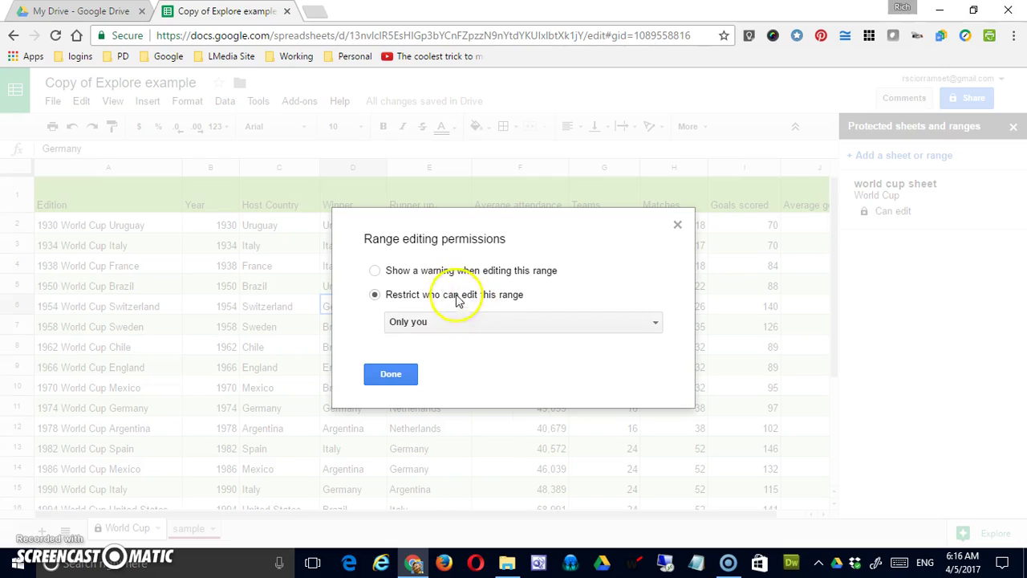
{"action": "left_click", "coordinate": [400, 270]}
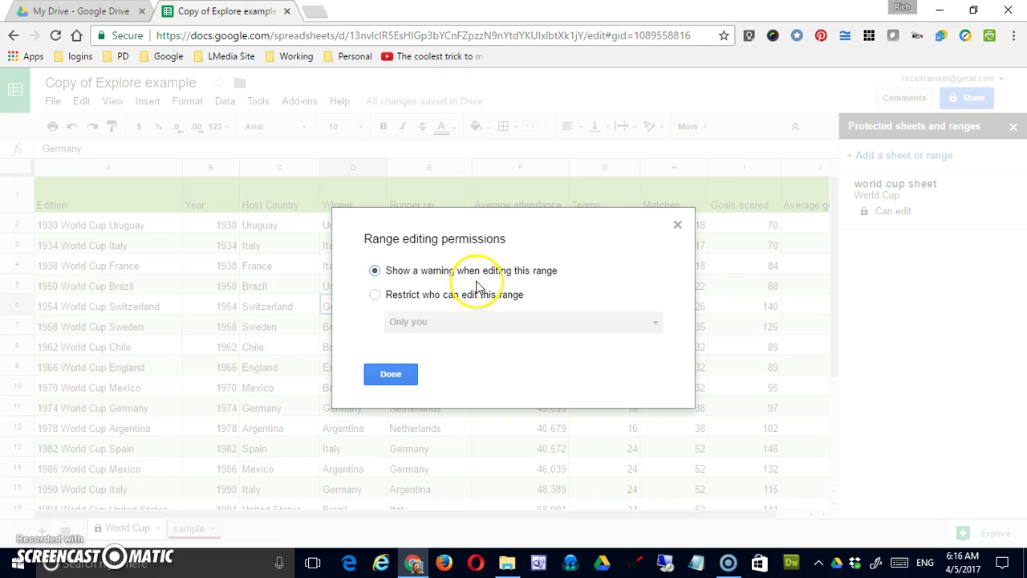
{"action": "left_click", "coordinate": [375, 295]}
{"action": "left_click", "coordinate": [560, 329]}
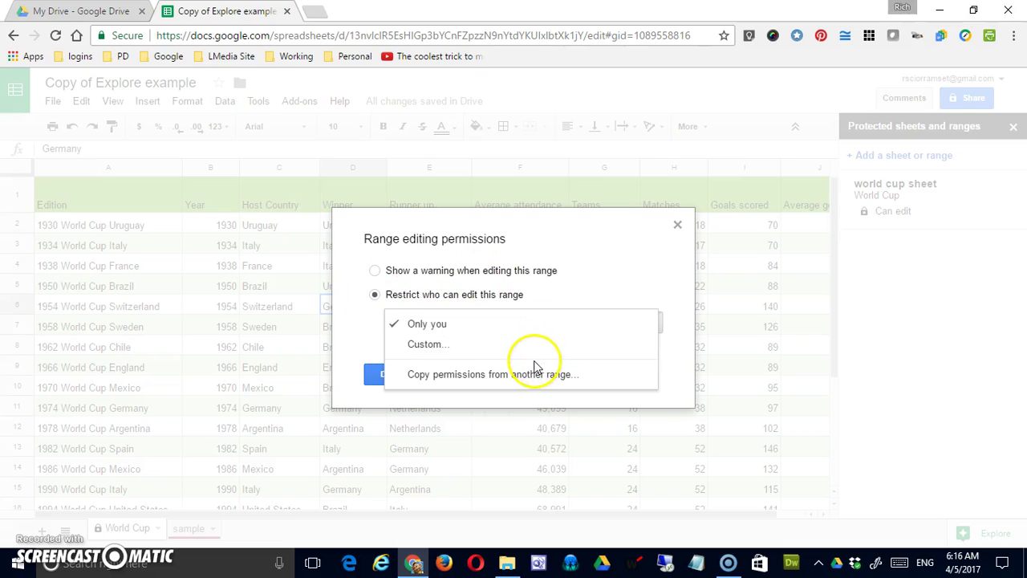
{"action": "left_click", "coordinate": [434, 344]}
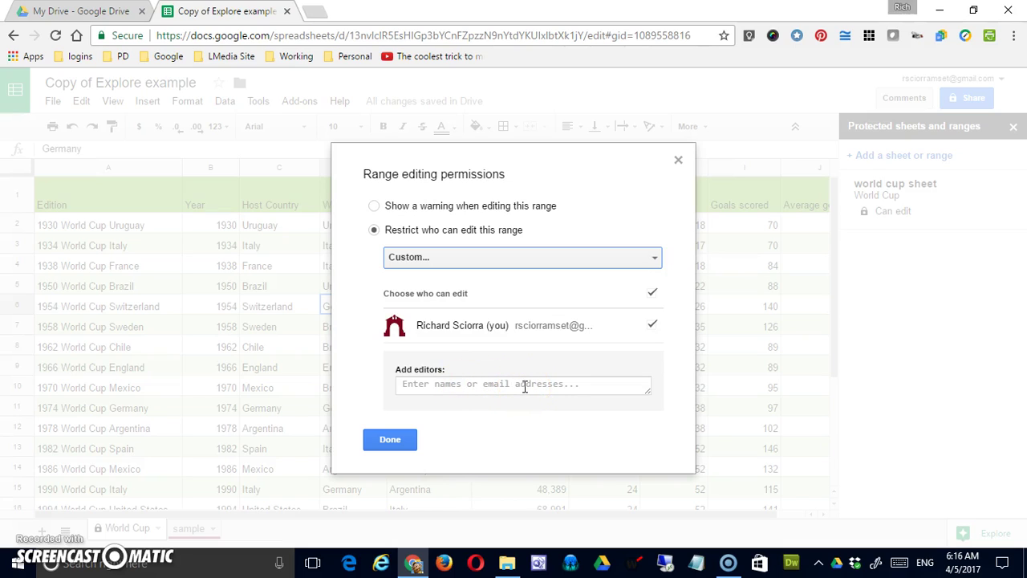
{"action": "left_click", "coordinate": [407, 443]}
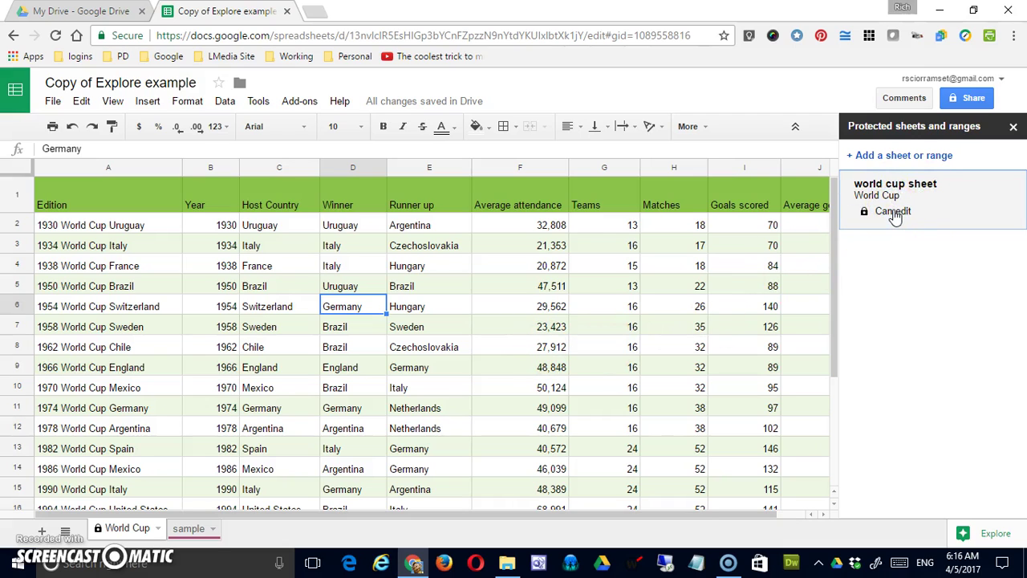
{"action": "left_click", "coordinate": [1013, 126]}
Step: Start another protection on the World Cup sheet with the description "formulas", selecting the average formula in cell I22
{"action": "left_click", "coordinate": [258, 102]}
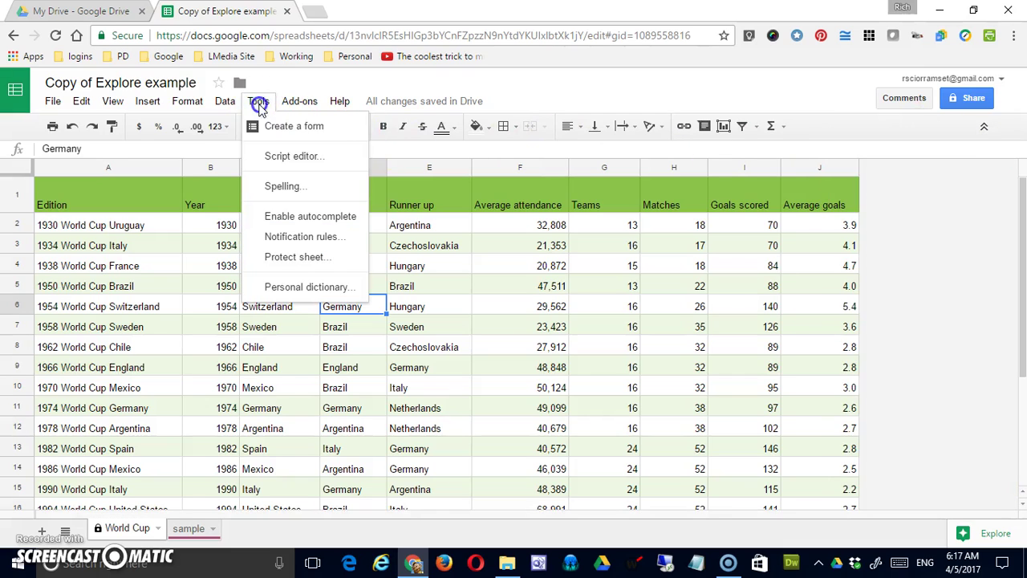
{"action": "left_click", "coordinate": [321, 258]}
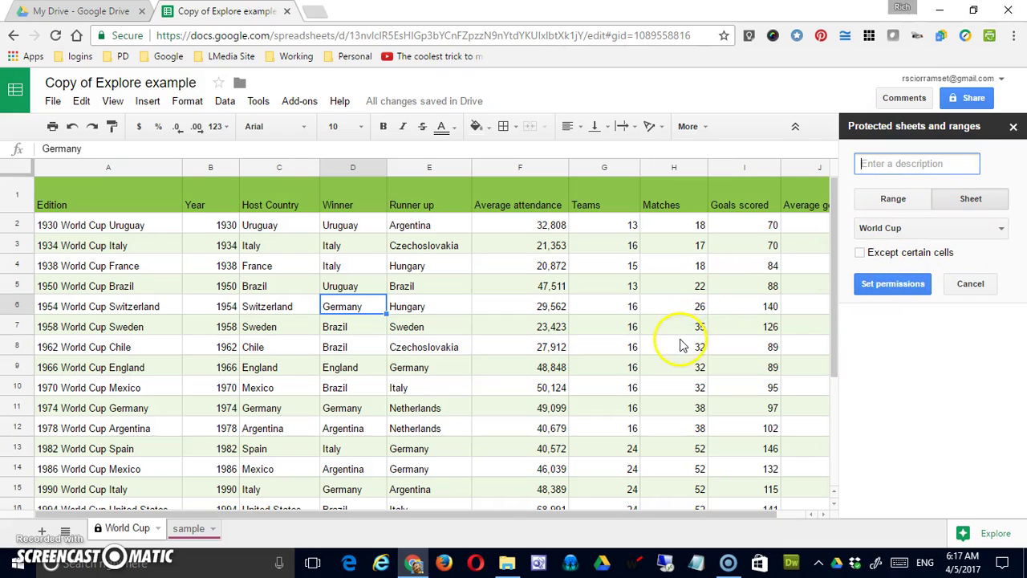
{"action": "left_click", "coordinate": [355, 310]}
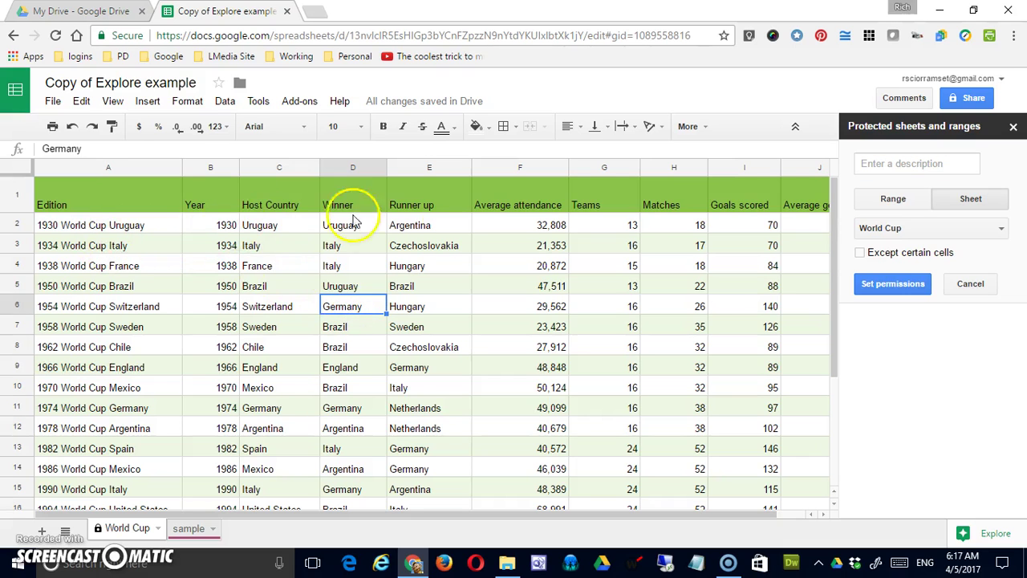
{"action": "scroll", "coordinate": [737, 383], "scroll_direction": "down", "scroll_amount": 3}
{"action": "scroll", "coordinate": [736, 384], "scroll_direction": "up", "scroll_amount": 2}
{"action": "scroll", "coordinate": [737, 384], "scroll_direction": "down", "scroll_amount": 2}
{"action": "left_click", "coordinate": [767, 454]}
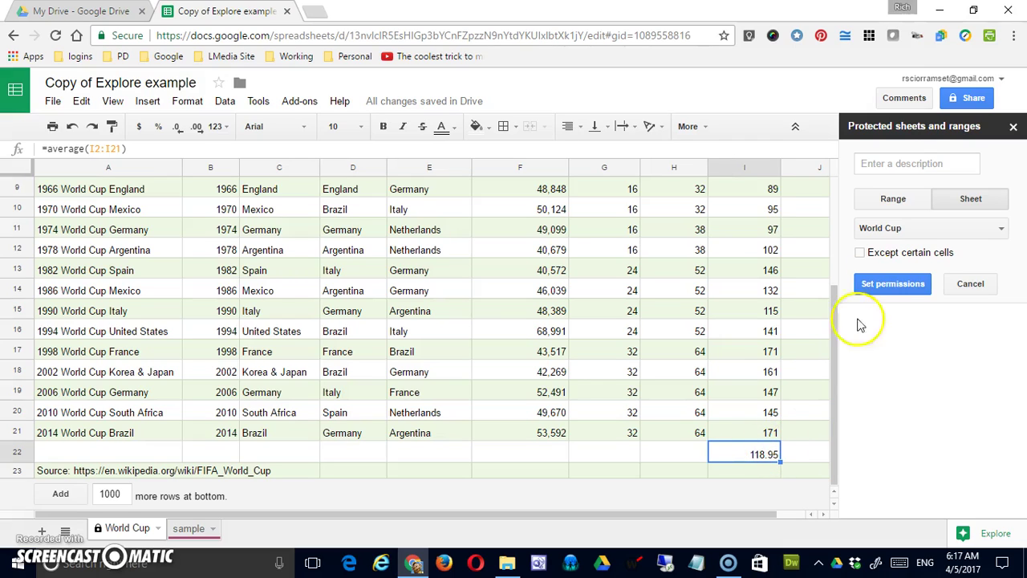
{"action": "left_click", "coordinate": [901, 158]}
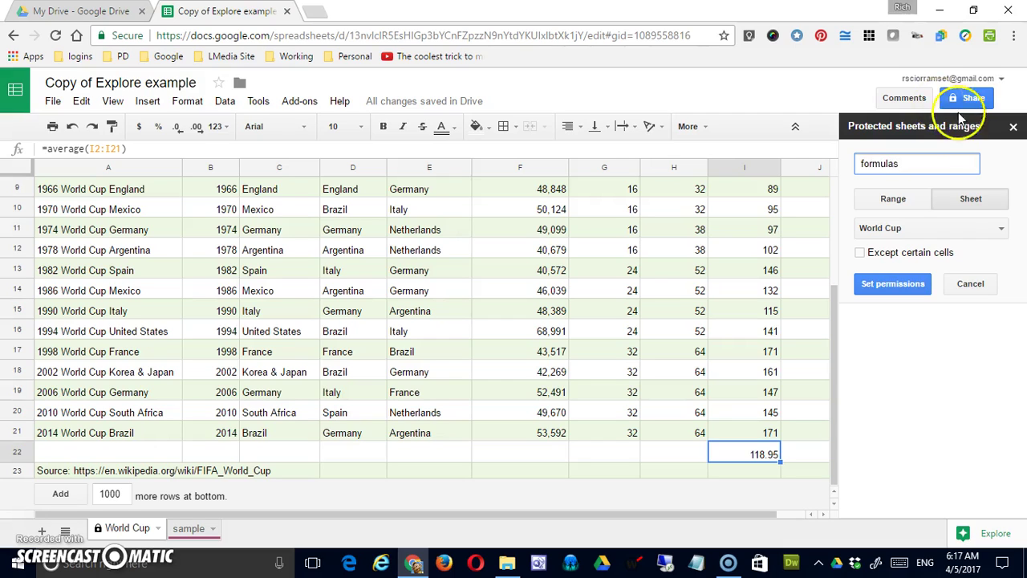
Step: Make the "formulas" protection cover the range 'World Cup'!G11:I21 and restrict its editing to only you
{"action": "left_click", "coordinate": [902, 201]}
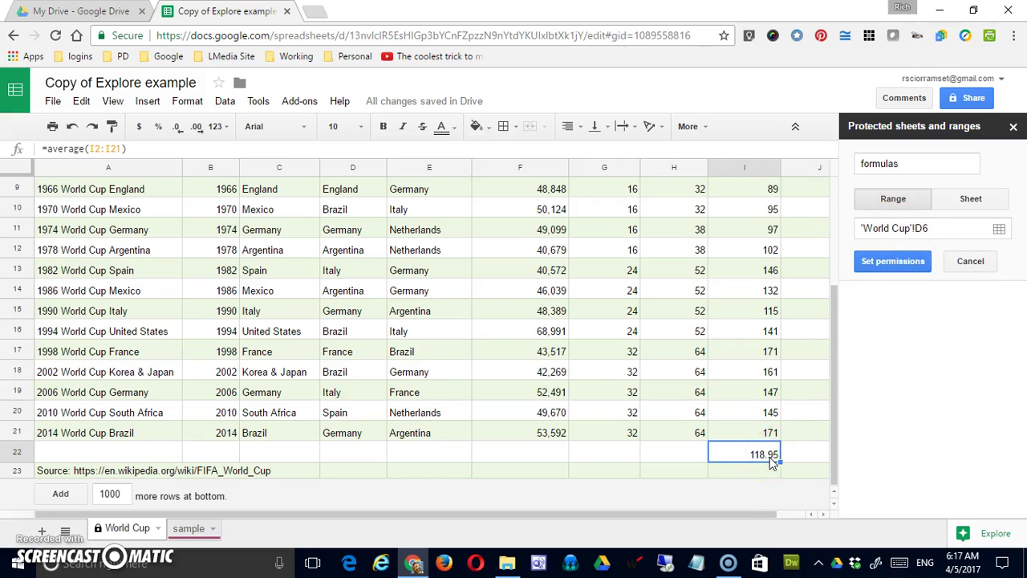
{"action": "left_click", "coordinate": [939, 227]}
{"action": "left_click", "coordinate": [1000, 228]}
{"action": "left_click", "coordinate": [751, 451]}
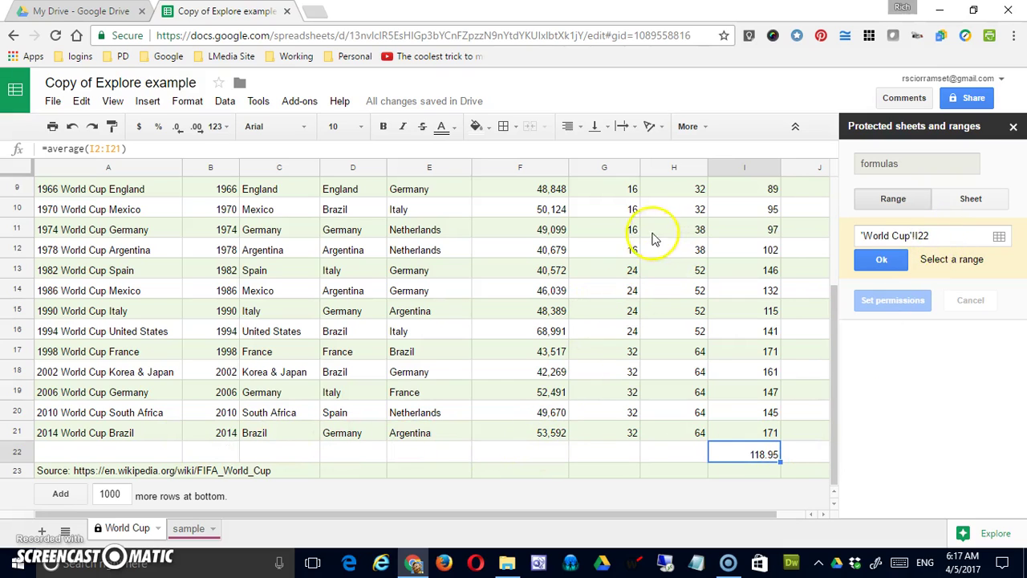
{"action": "left_click_drag", "start_coordinate": [634, 231], "coordinate": [768, 437]}
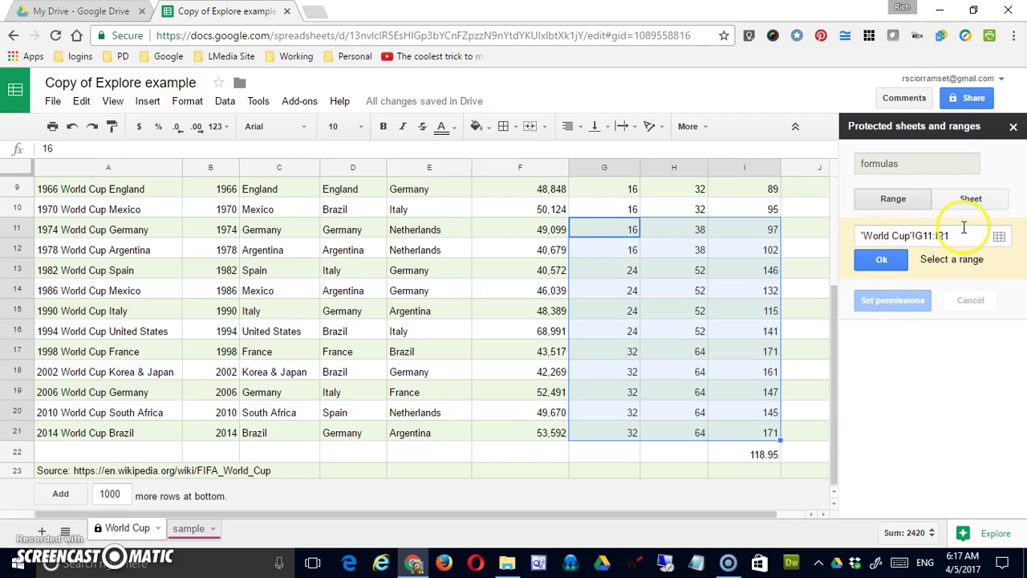
{"action": "left_click", "coordinate": [883, 261]}
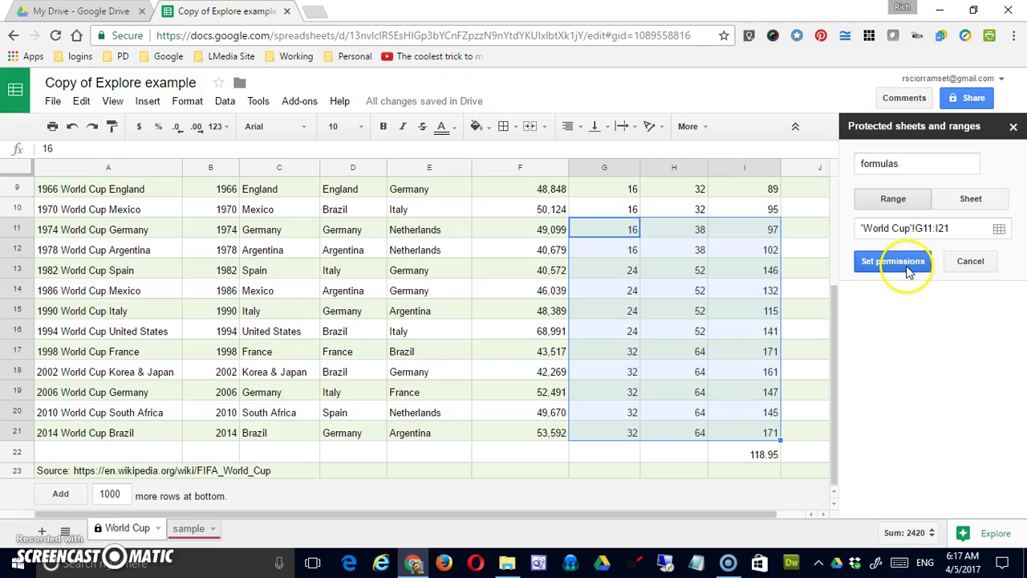
{"action": "left_click", "coordinate": [905, 263]}
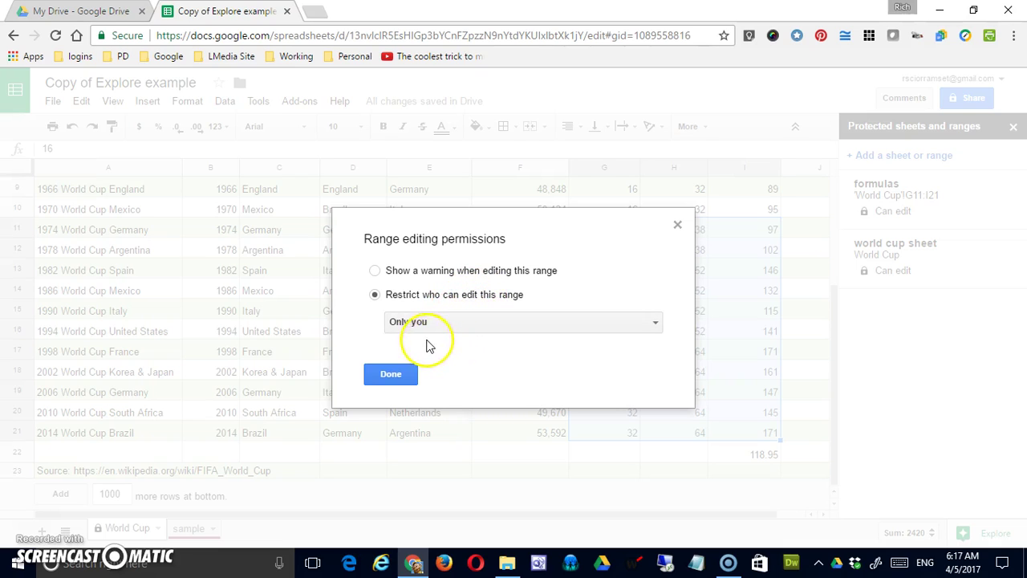
{"action": "left_click", "coordinate": [391, 374]}
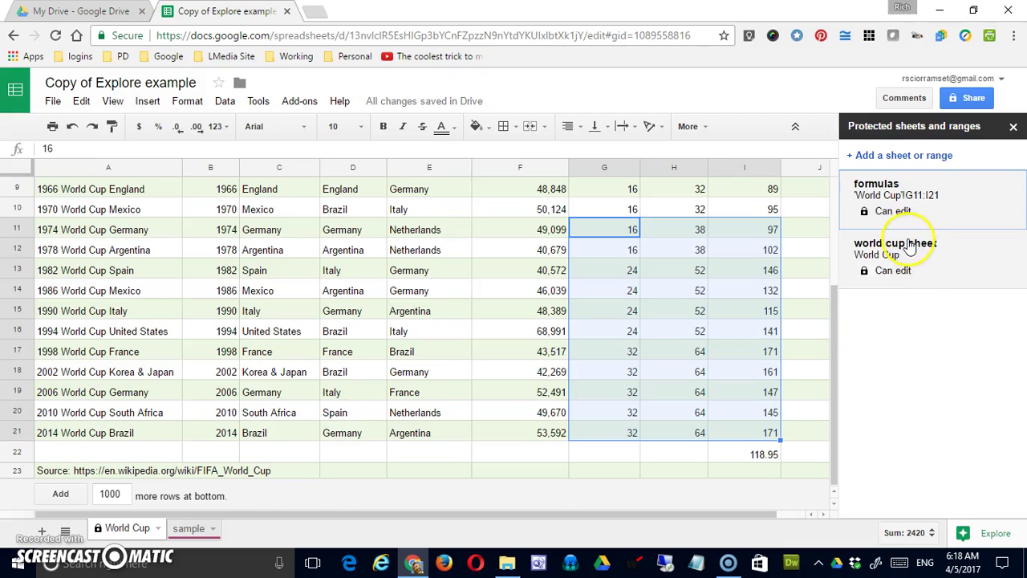
Step: Exempt the ranges G3:G7, I3:I7 and G11:I11 from the "world cup sheet" protection
{"action": "left_click", "coordinate": [881, 250]}
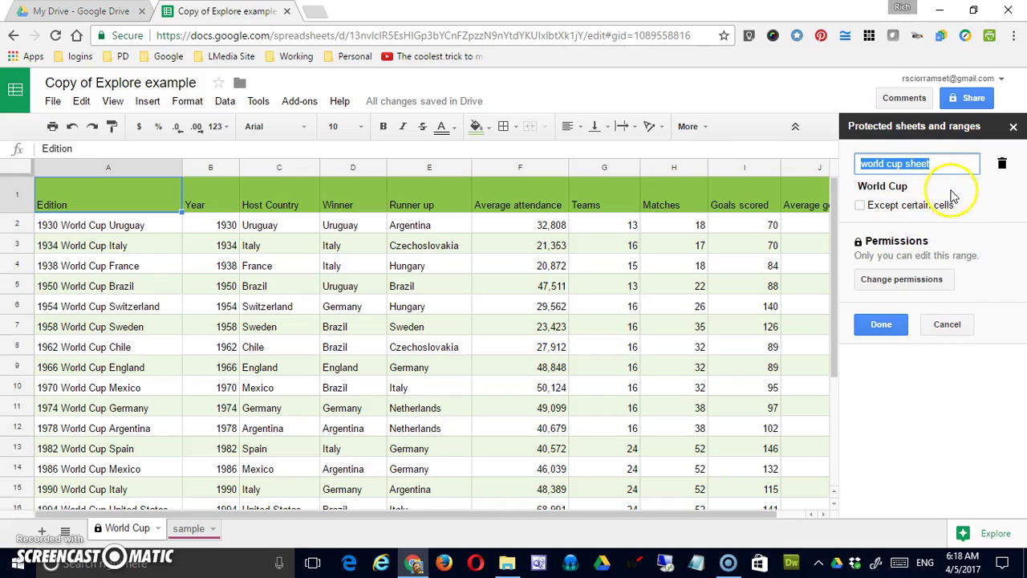
{"action": "left_click", "coordinate": [860, 206]}
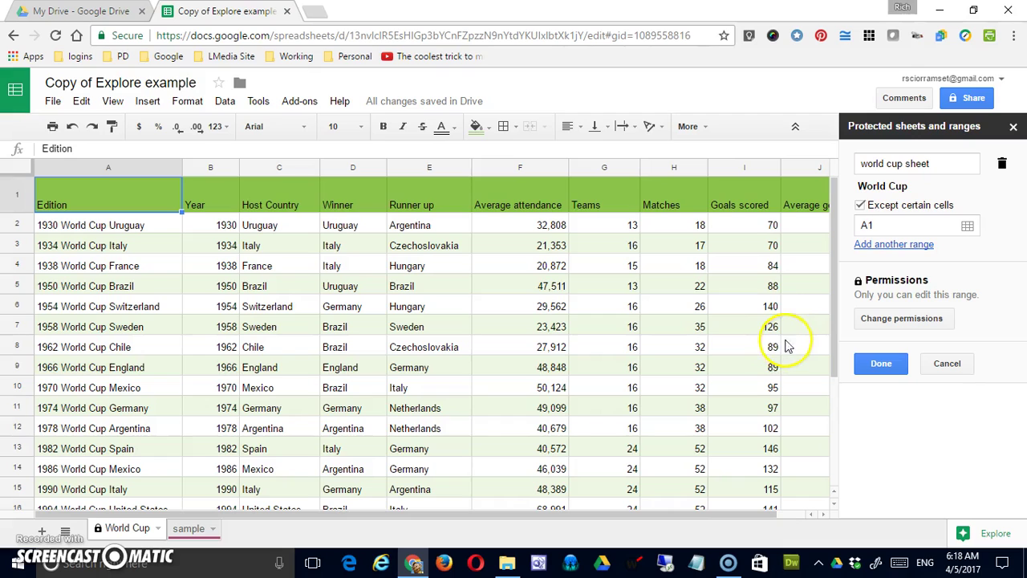
{"action": "left_click", "coordinate": [968, 226]}
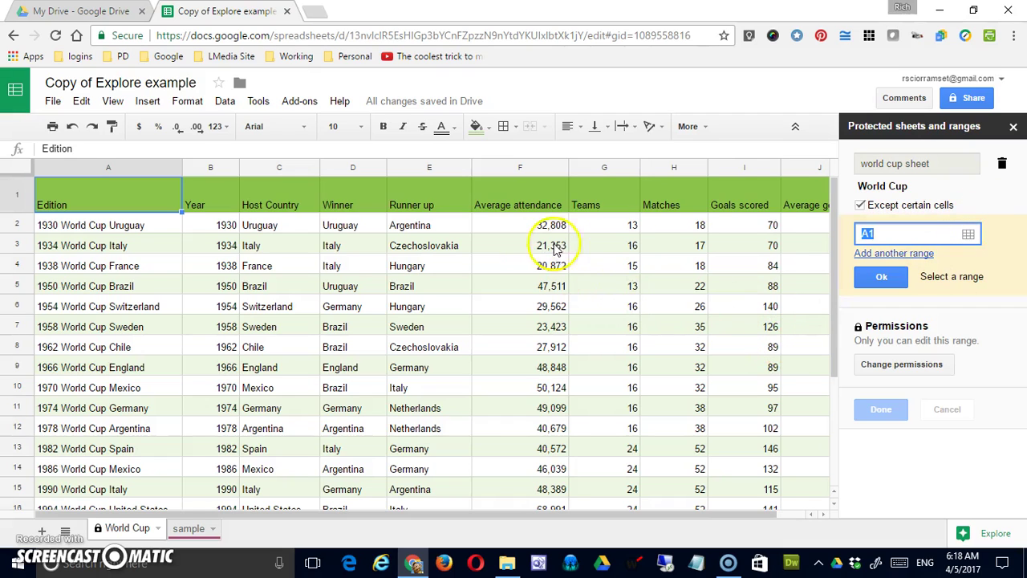
{"action": "left_click_drag", "start_coordinate": [626, 245], "coordinate": [636, 329]}
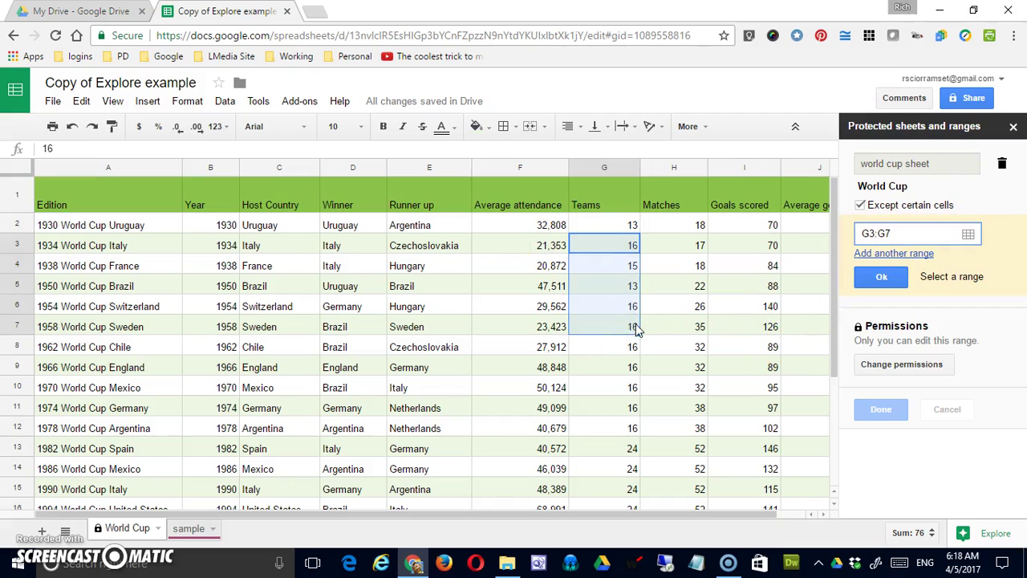
{"action": "left_click_drag", "start_coordinate": [745, 245], "coordinate": [769, 327]}
{"action": "left_click_drag", "start_coordinate": [634, 408], "coordinate": [758, 412]}
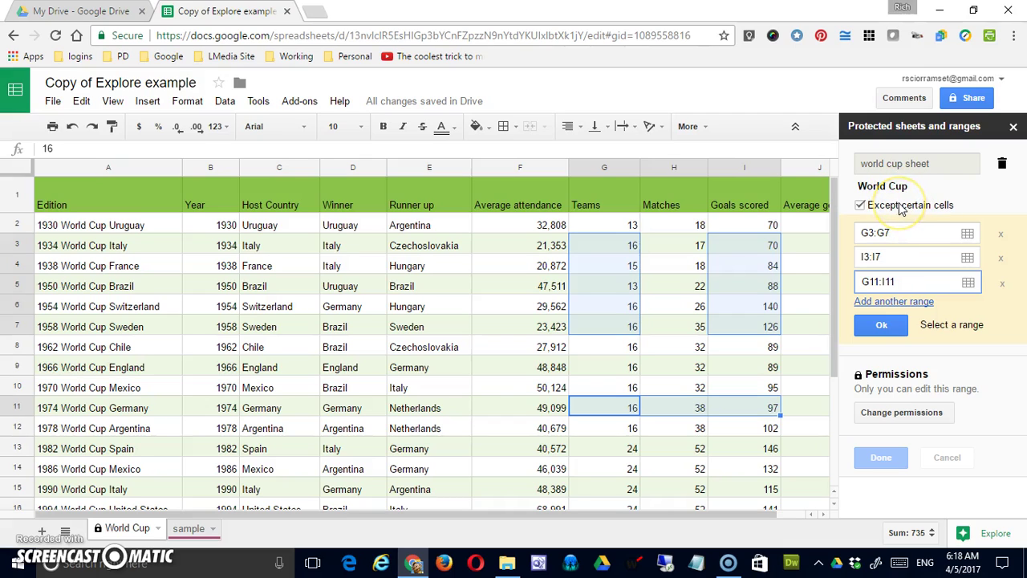
{"action": "left_click", "coordinate": [897, 332]}
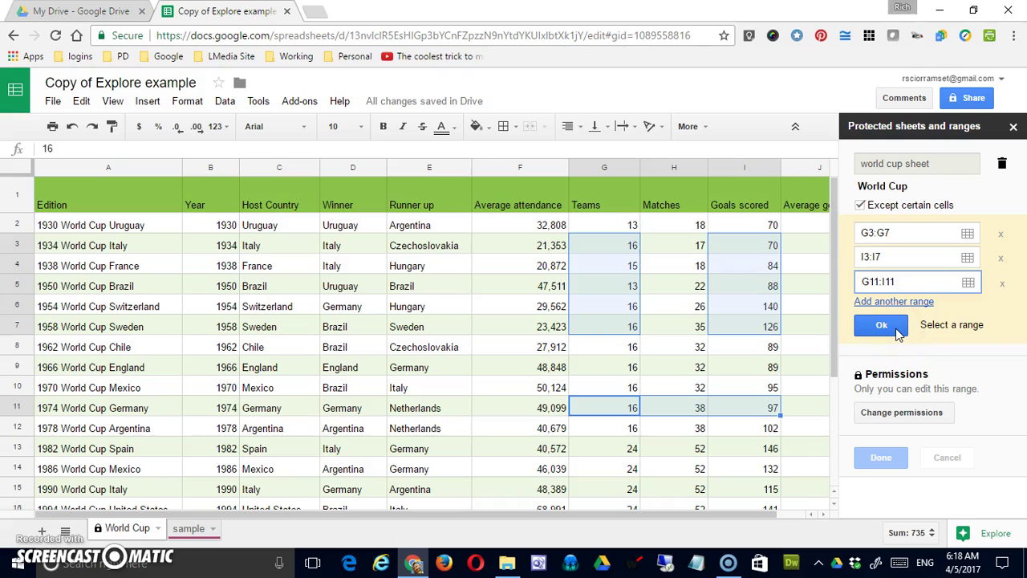
Step: Remove both the "world cup sheet" protection and the "formulas" range protection, confirming each removal
{"action": "left_click", "coordinate": [1002, 162]}
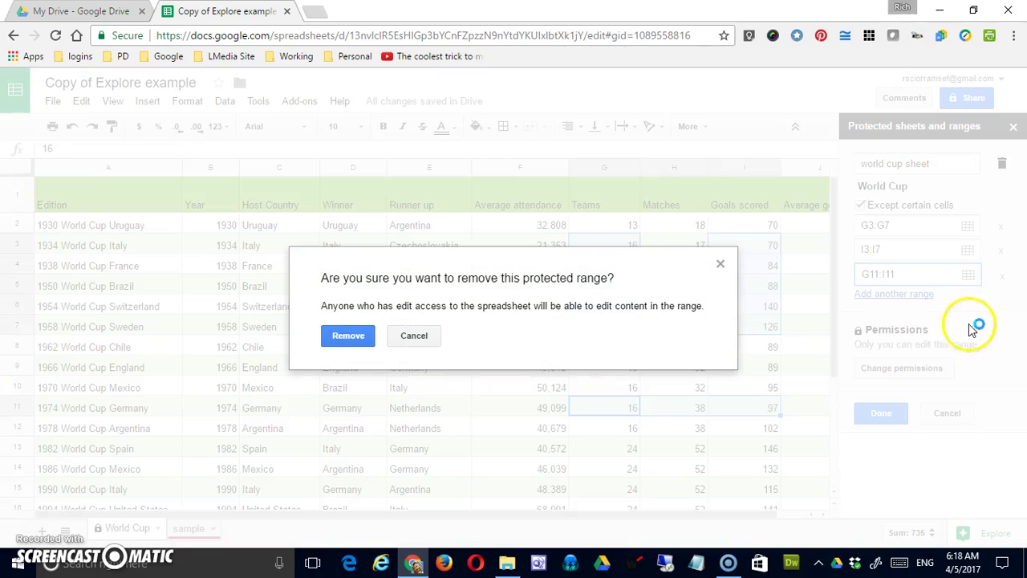
{"action": "left_click", "coordinate": [358, 338]}
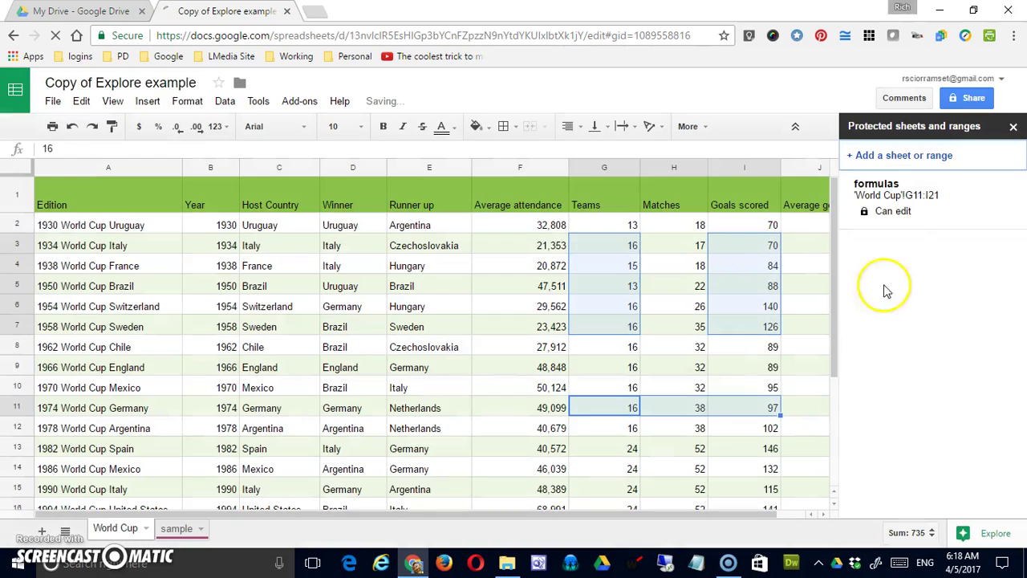
{"action": "left_click", "coordinate": [958, 203]}
{"action": "left_click", "coordinate": [1002, 163]}
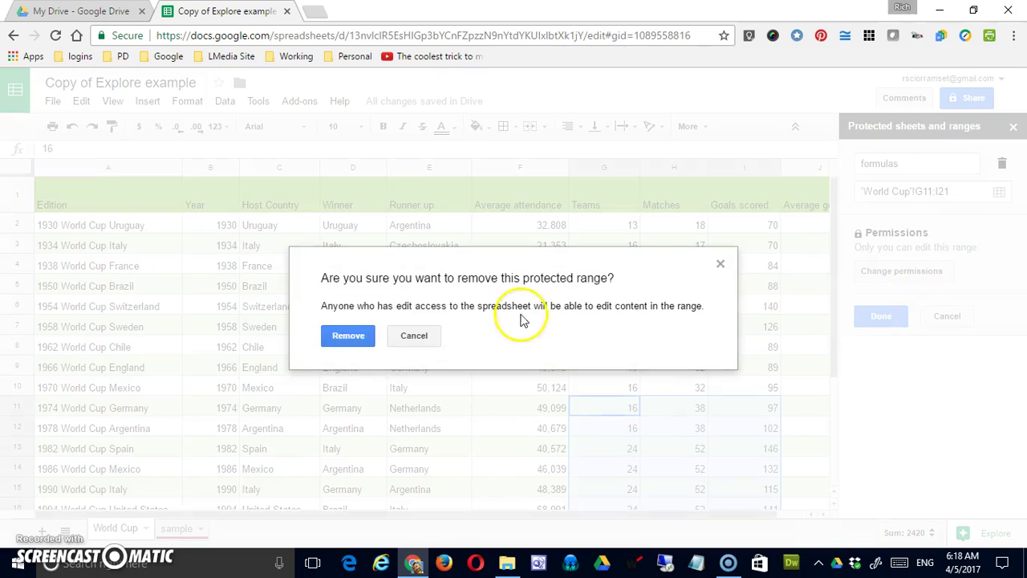
{"action": "left_click", "coordinate": [346, 336]}
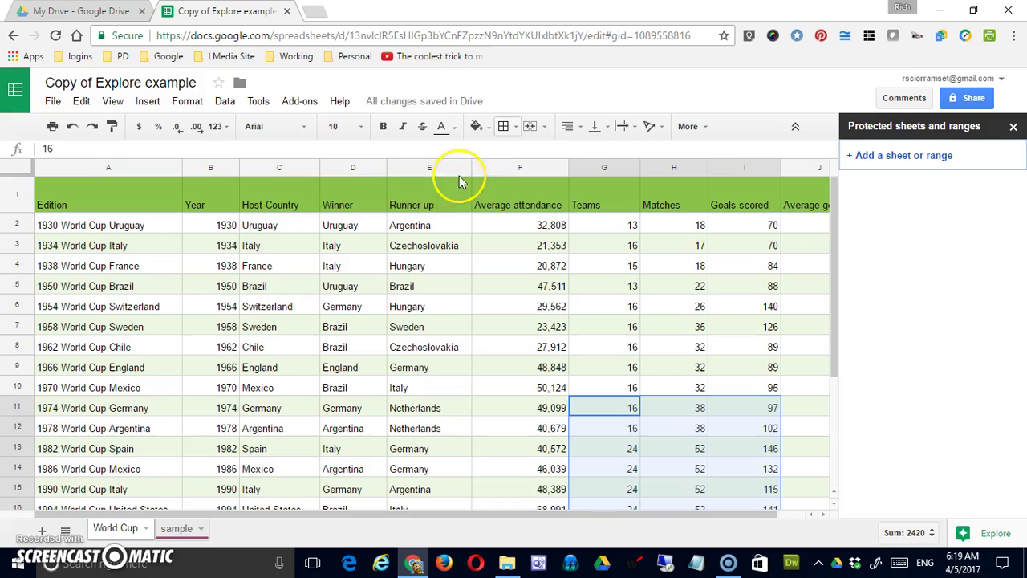
Step: Review the words saved in the personal dictionary and close it without saving changes
{"action": "left_click", "coordinate": [259, 102]}
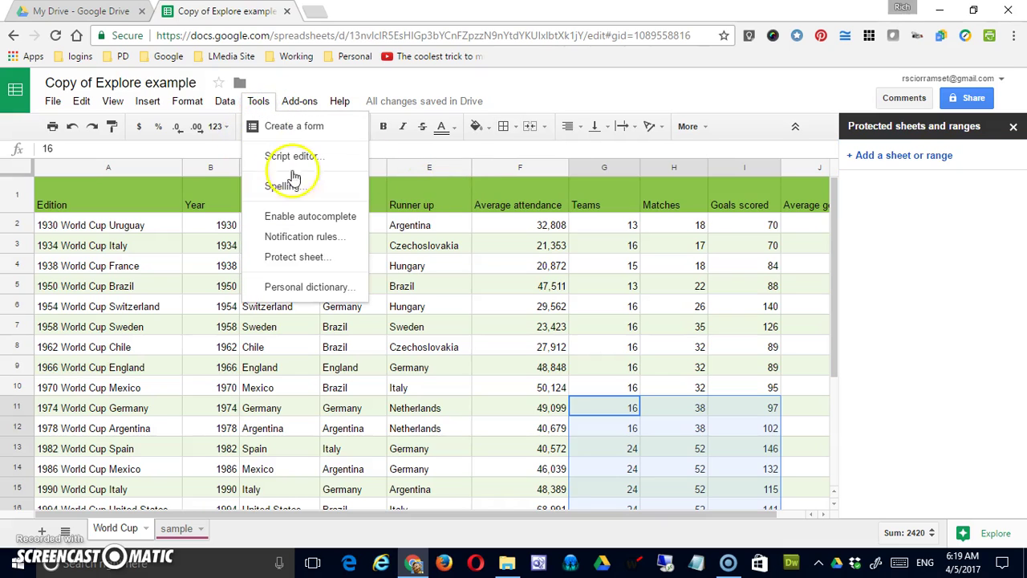
{"action": "left_click", "coordinate": [328, 291]}
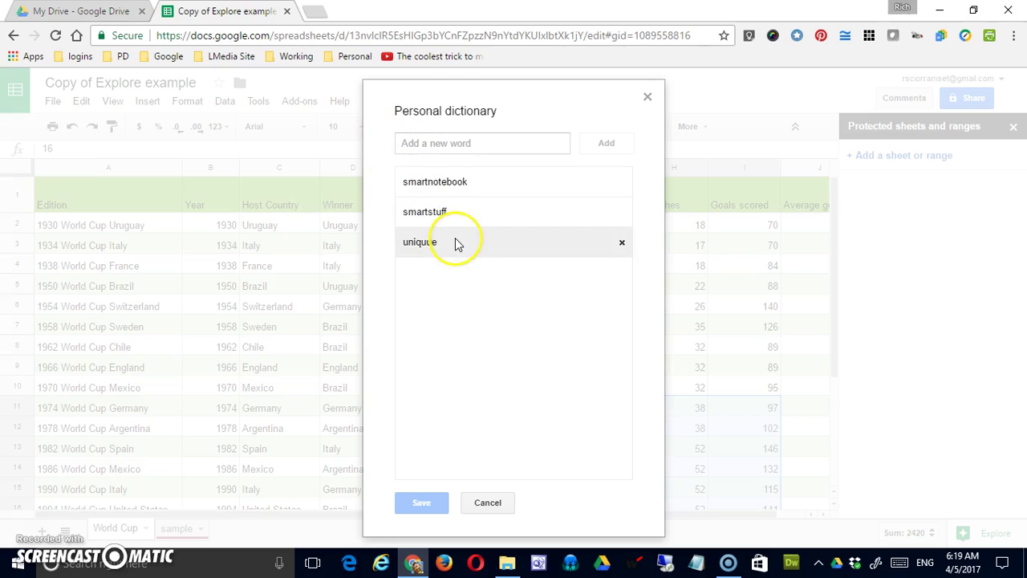
{"action": "left_click", "coordinate": [394, 222]}
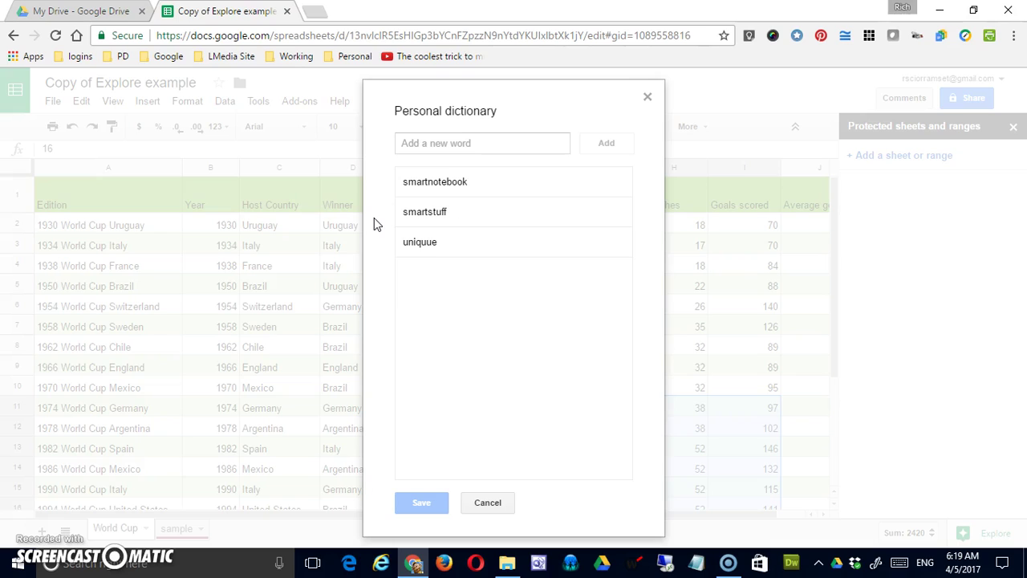
{"action": "left_click", "coordinate": [444, 241]}
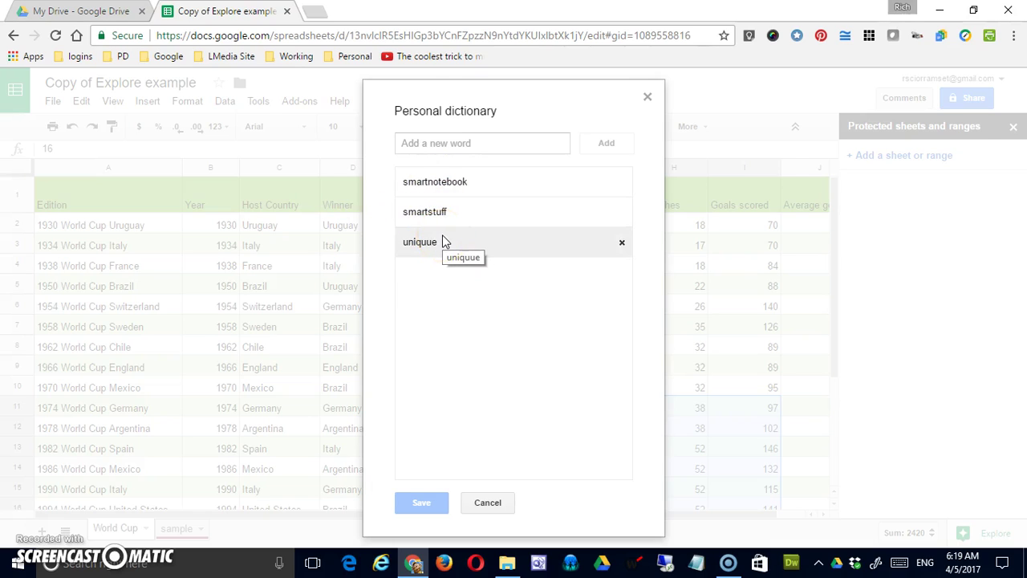
{"action": "left_click", "coordinate": [493, 501]}
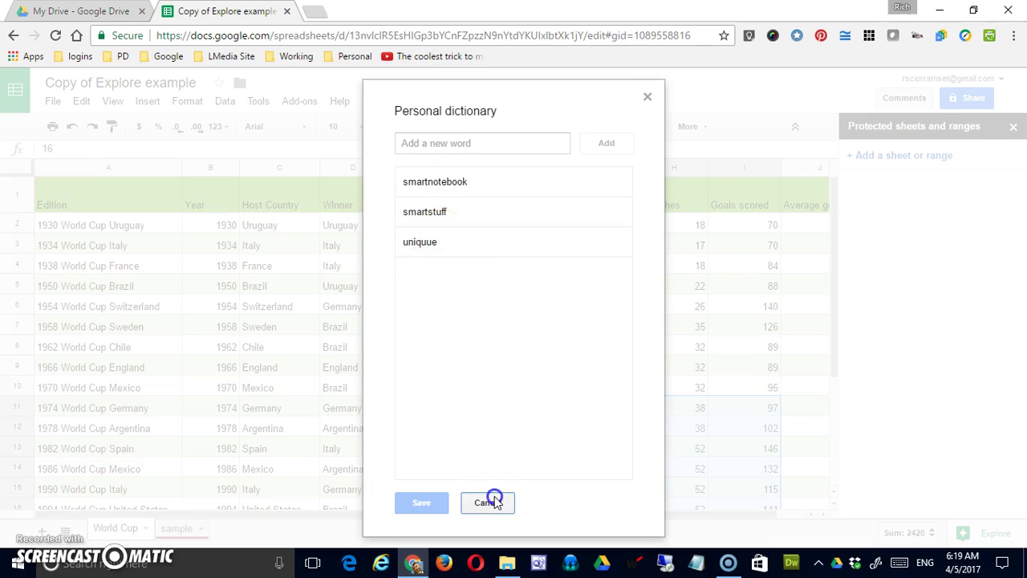
{"action": "left_click", "coordinate": [496, 502]}
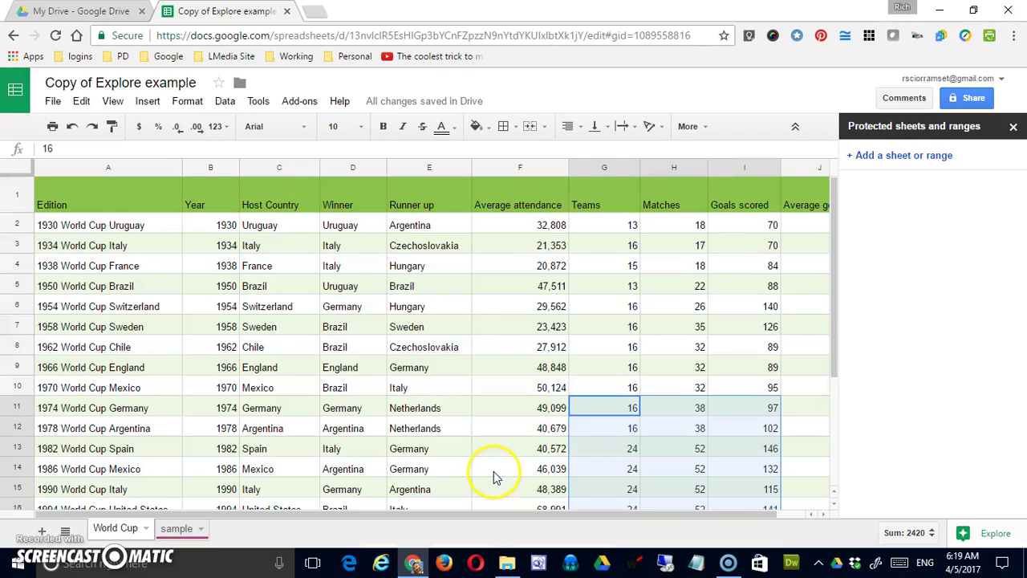
{"action": "left_click", "coordinate": [260, 102]}
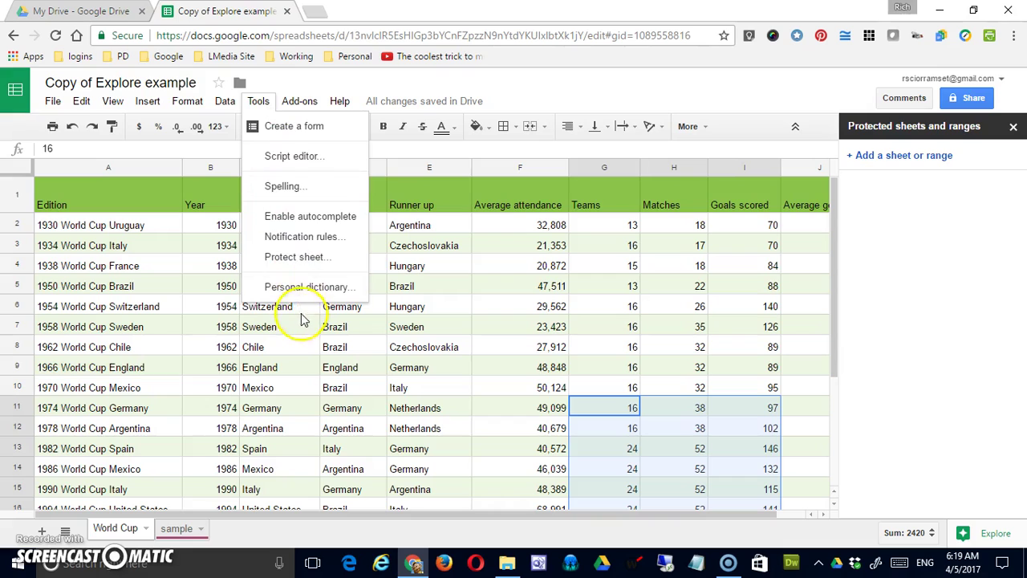
{"action": "left_click", "coordinate": [287, 132]}
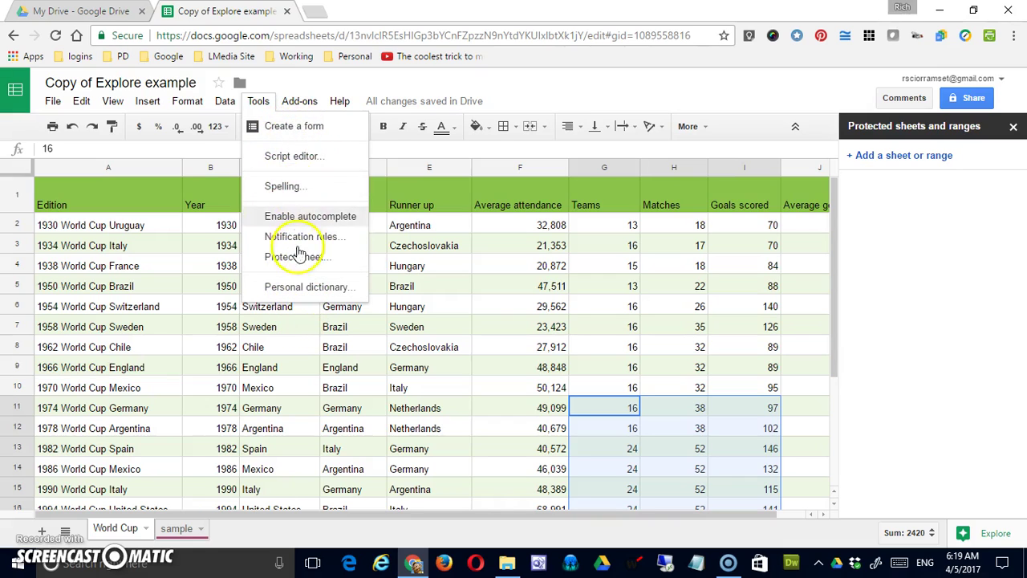
{"action": "left_click", "coordinate": [305, 313]}
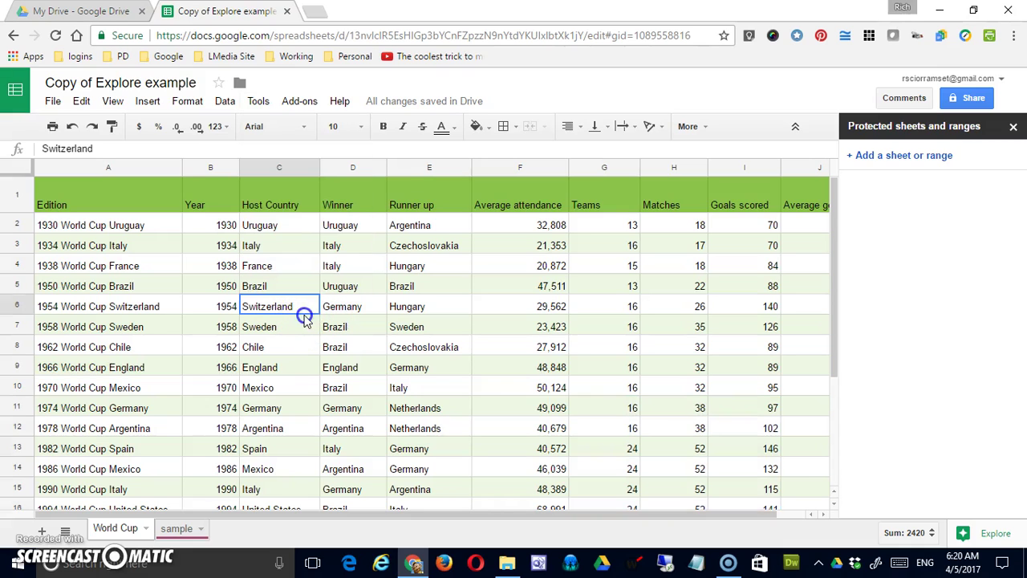